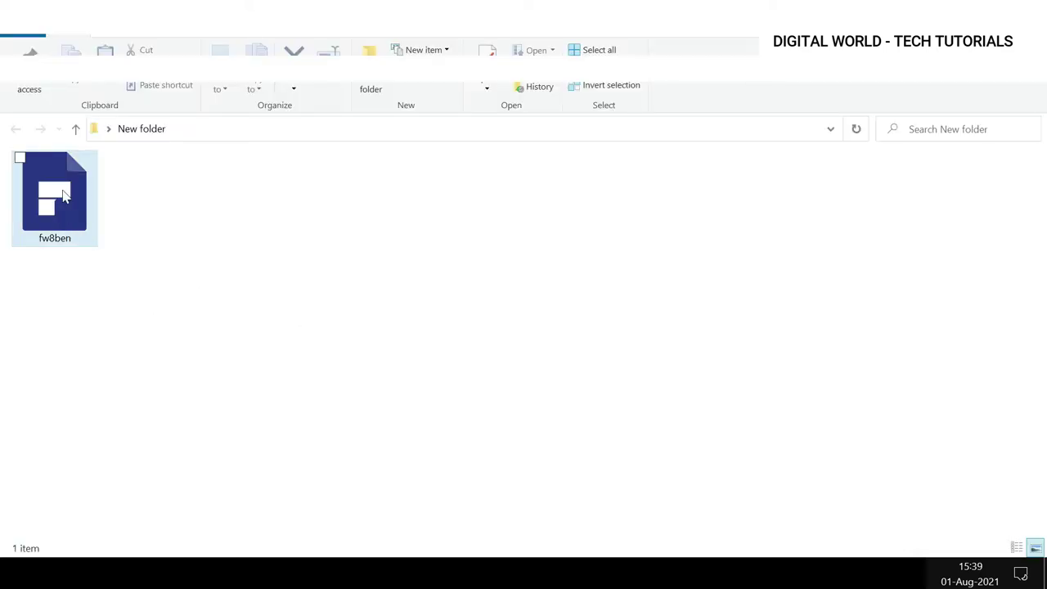
Step: Open the fw8ben file in Microsoft Edge through its Open with menu
right_click(67, 196)
mouse_move(50, 220)
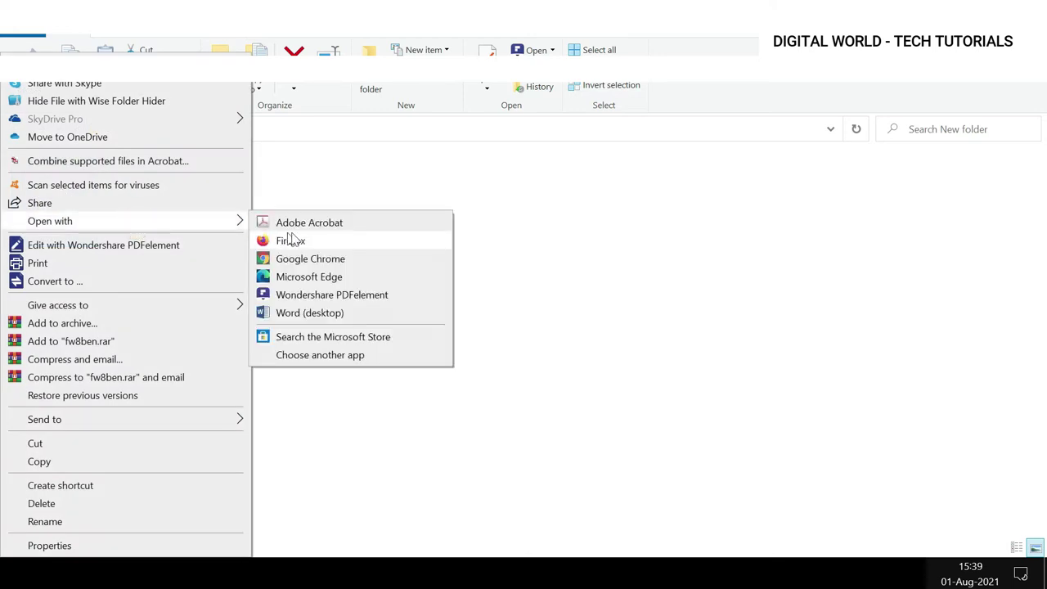
left_click(333, 283)
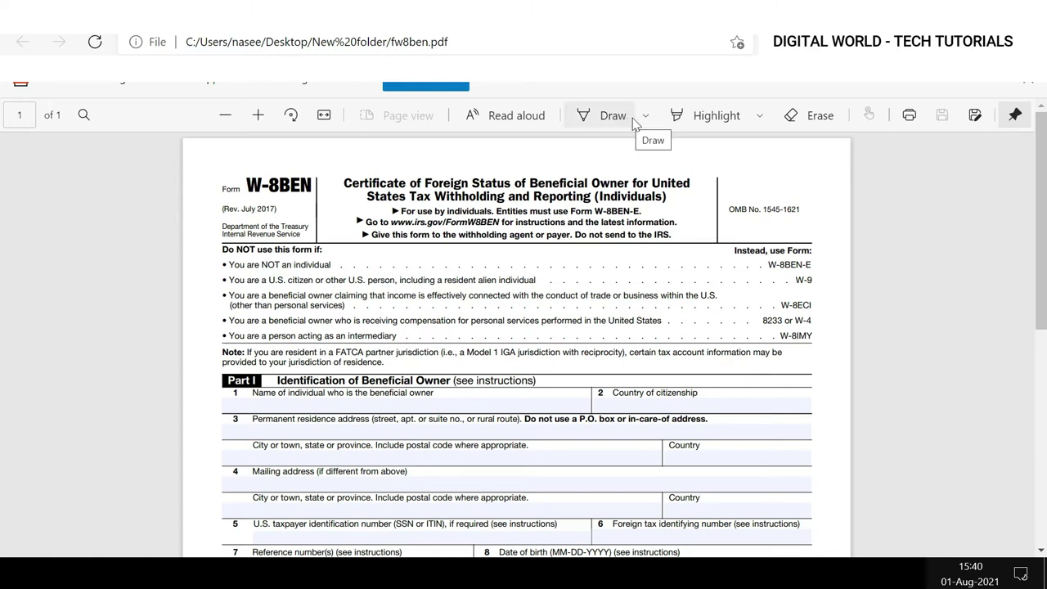
Step: Set Edge's Draw pen to red ink with a thickness near Thin
left_click(646, 117)
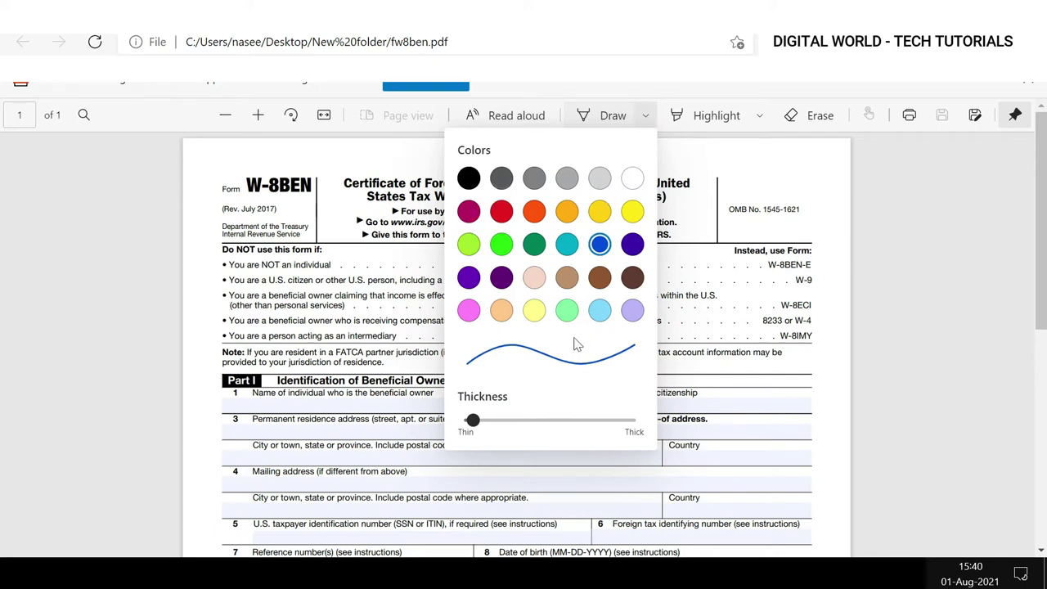
left_click_drag(474, 421, 487, 420)
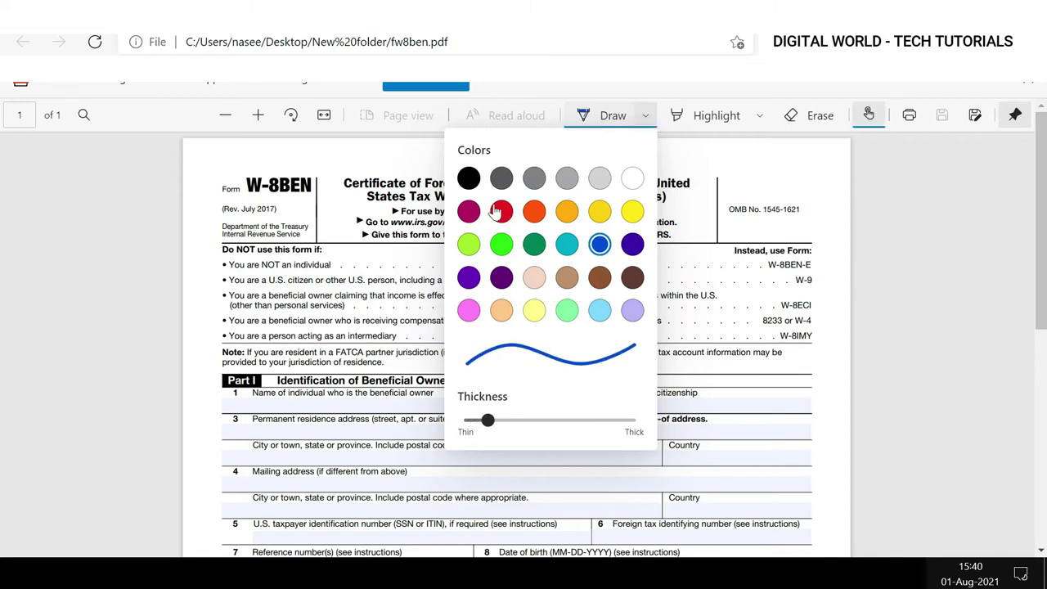
left_click(468, 177)
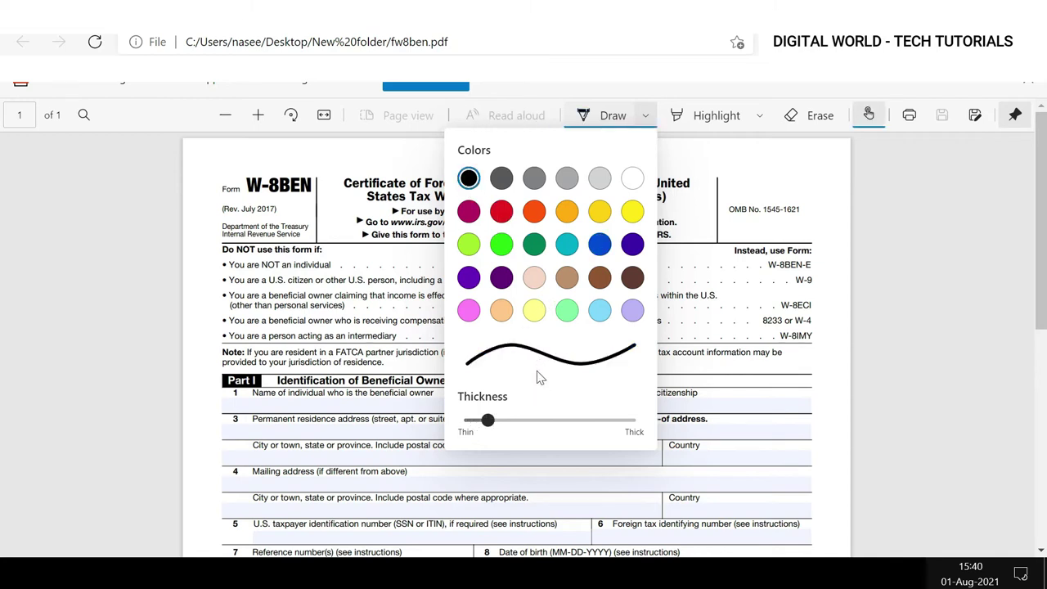
left_click(502, 211)
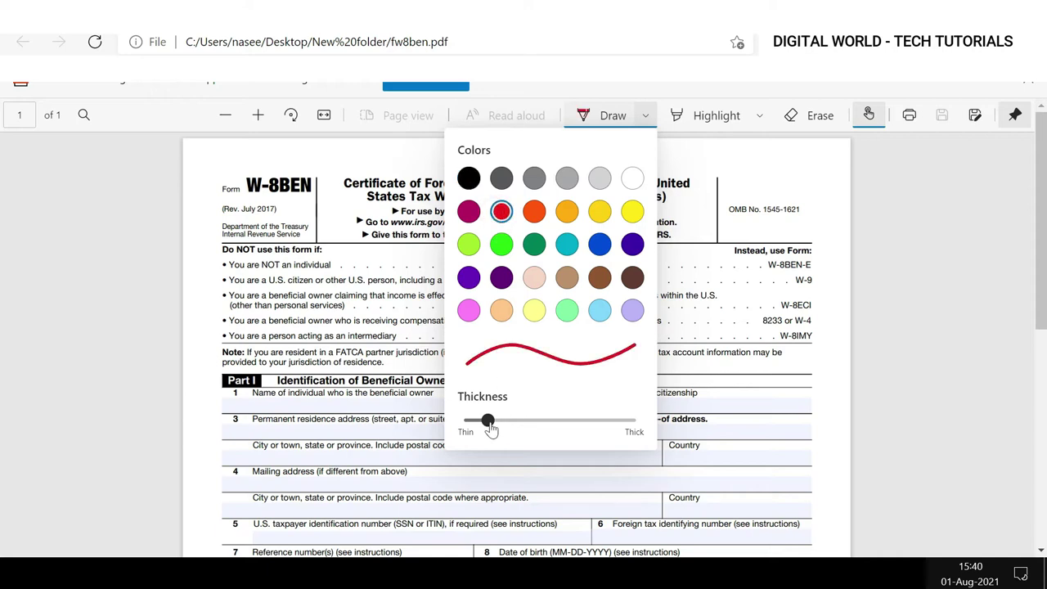
left_click_drag(487, 420, 480, 421)
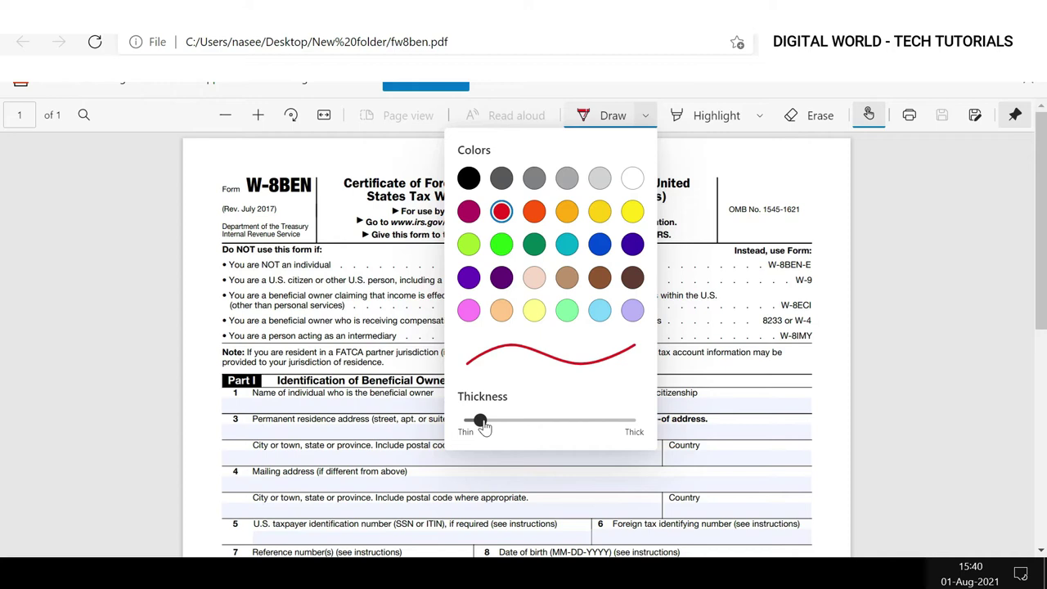
left_click(824, 134)
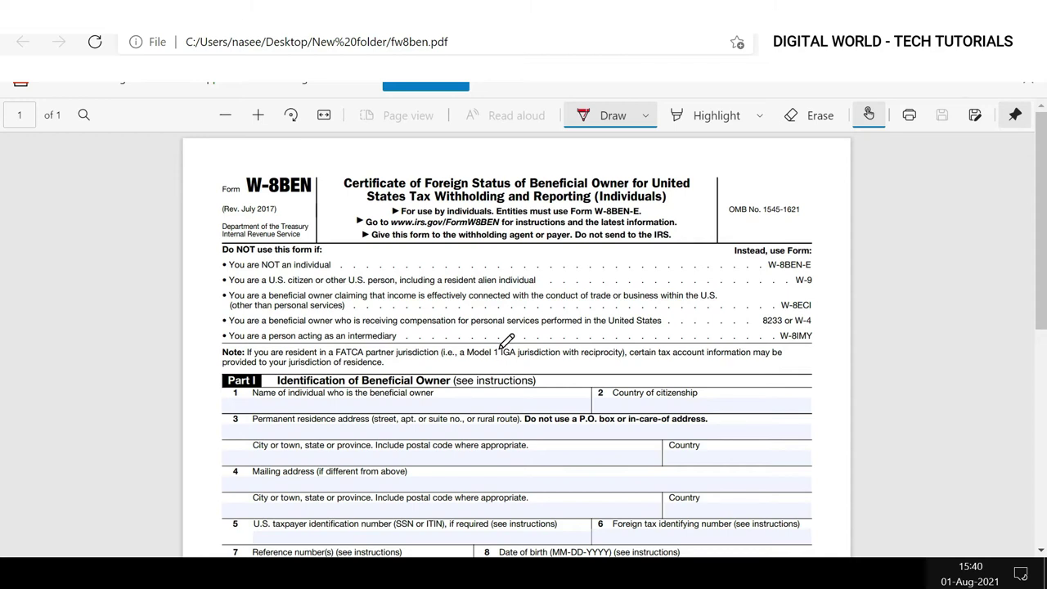
Step: Ink the red letters S, A, B and L across the top of the form
left_click(515, 381)
left_click_drag(450, 293, 447, 350)
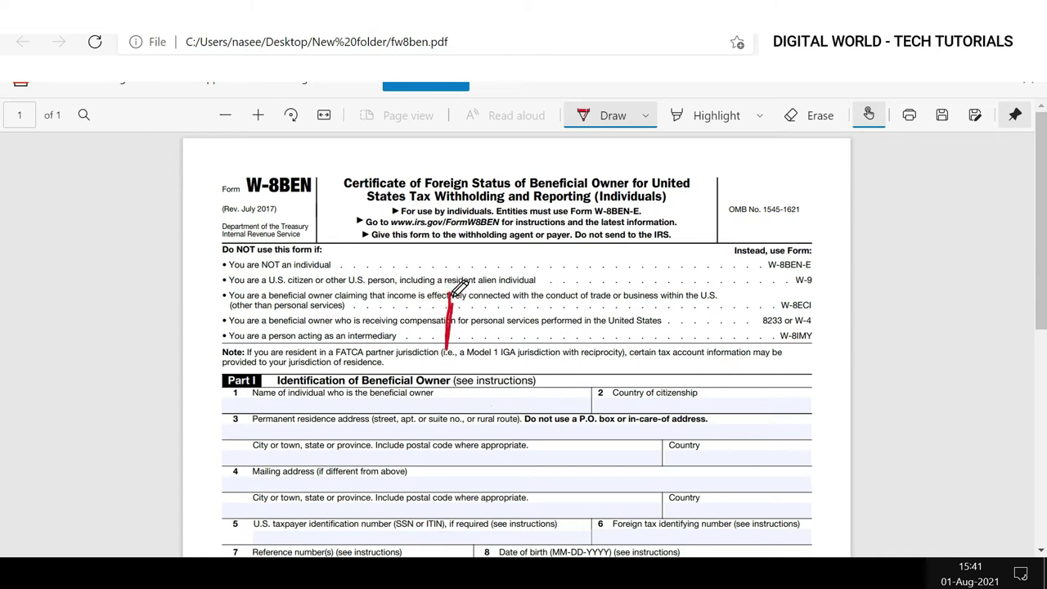
mouse_move(450, 293)
left_mouse_down()
mouse_move(514, 337)
mouse_move(516, 324)
mouse_move(553, 361)
left_mouse_up()
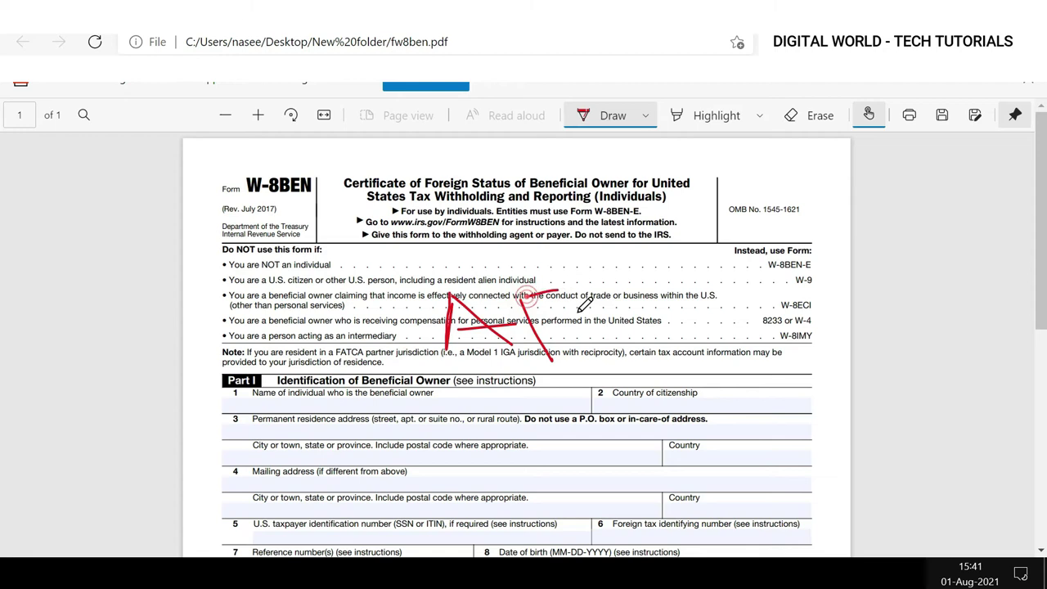
left_click_drag(531, 299, 556, 360)
left_click_drag(617, 278, 683, 327)
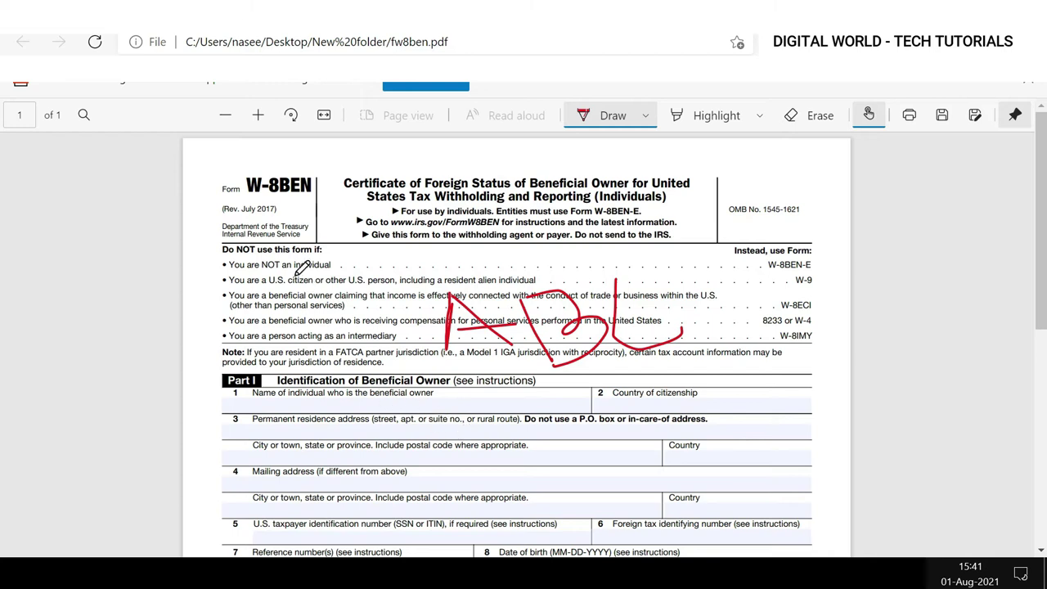
left_click_drag(312, 275, 366, 349)
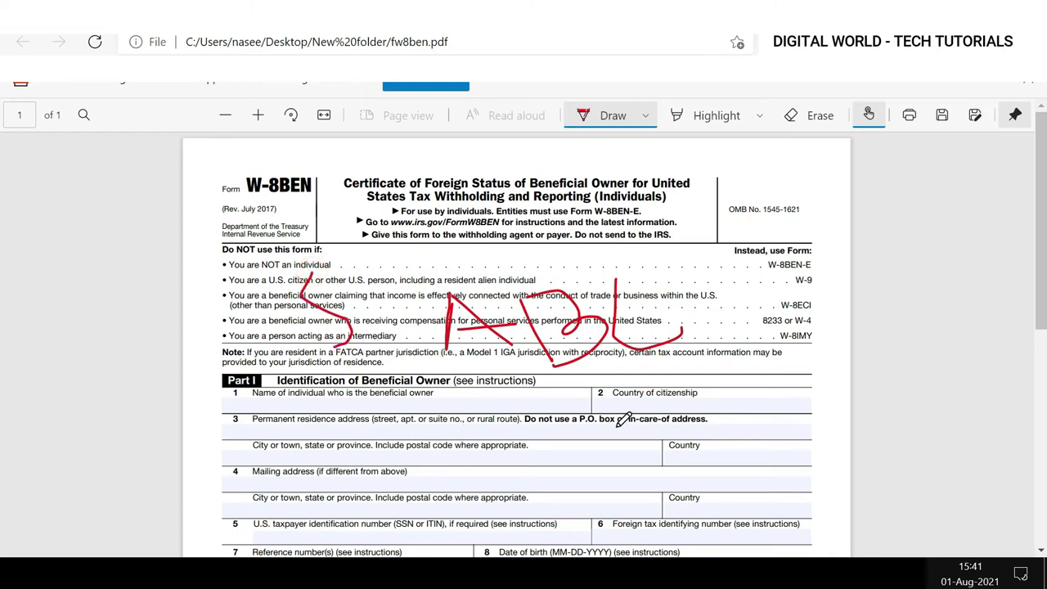
Step: Scribble red shapes over the Country fields and Part I, plus letters at the right
mouse_move(690, 357)
left_mouse_down()
mouse_move(622, 511)
mouse_move(655, 463)
mouse_move(771, 449)
left_mouse_up()
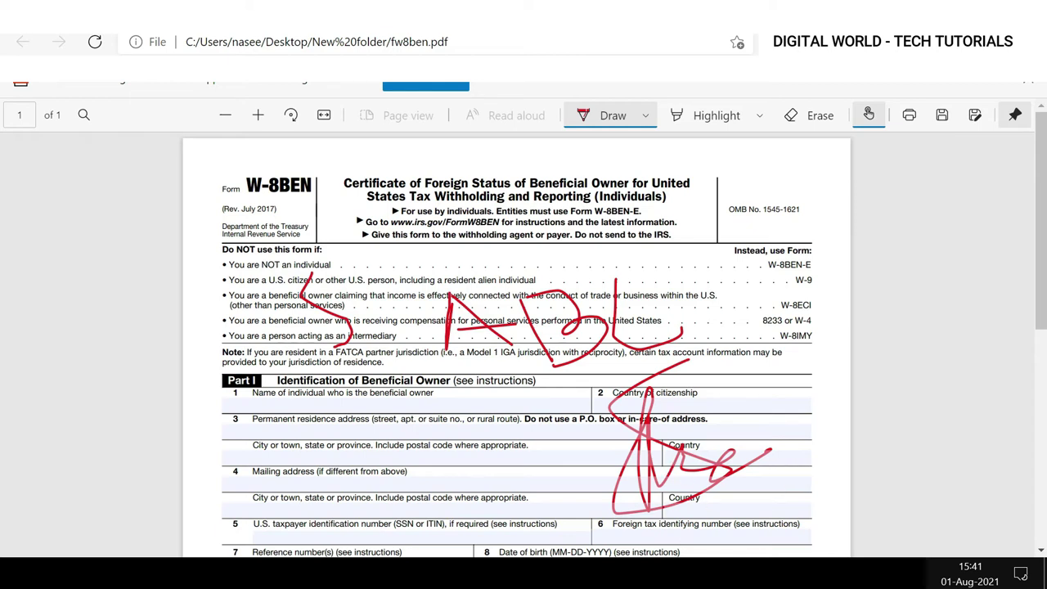
left_click_drag(417, 353, 532, 442)
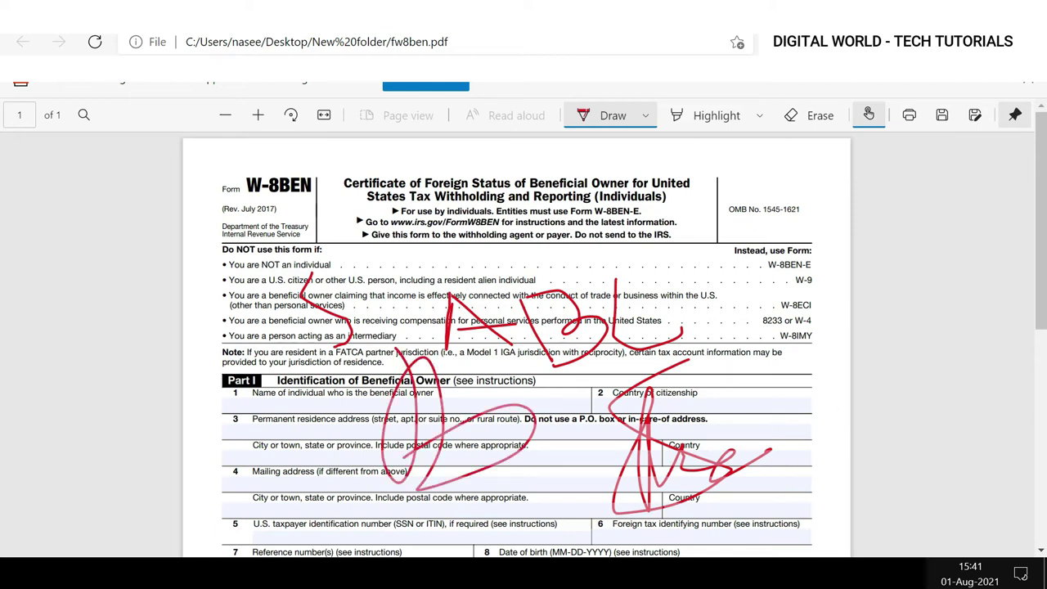
mouse_move(695, 311)
left_mouse_down()
mouse_move(740, 301)
mouse_move(736, 278)
mouse_move(765, 307)
left_mouse_up()
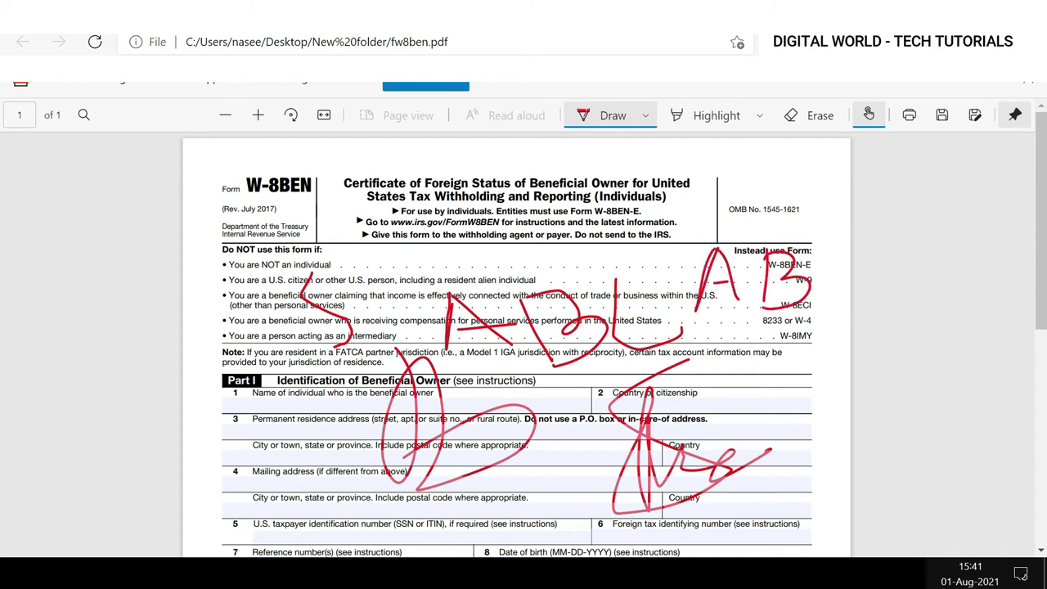
mouse_move(719, 370)
left_mouse_down()
mouse_move(745, 335)
mouse_move(756, 368)
left_mouse_up()
Step: Handwrite DOCUMENT in red ink across Part II of the form
scroll(515, 343, "down", 3)
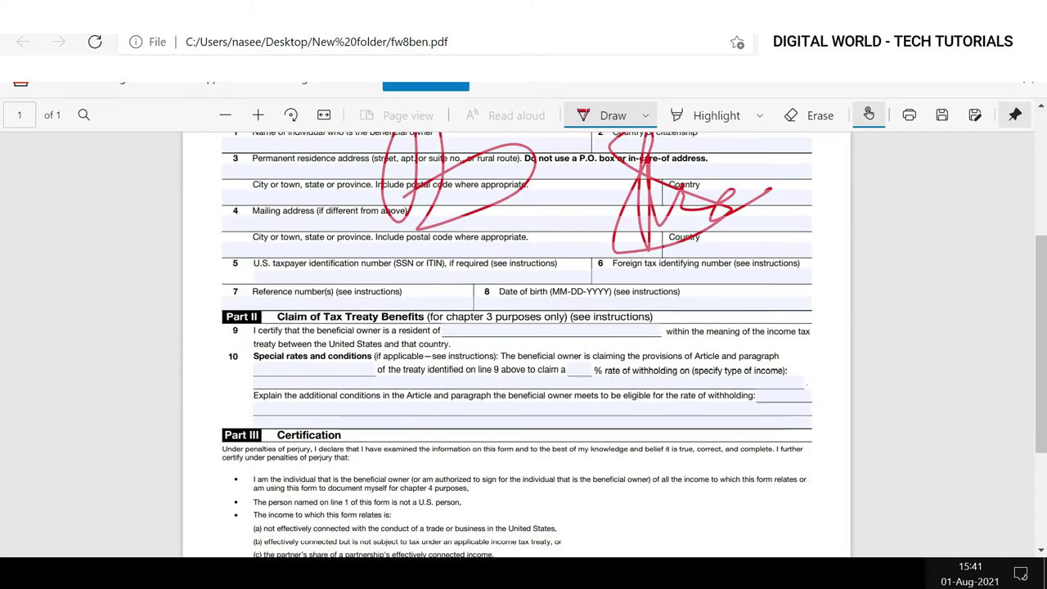
left_click_drag(326, 360, 323, 424)
mouse_move(409, 364)
left_mouse_down()
mouse_move(495, 405)
mouse_move(570, 372)
left_mouse_up()
left_click_drag(595, 360, 638, 364)
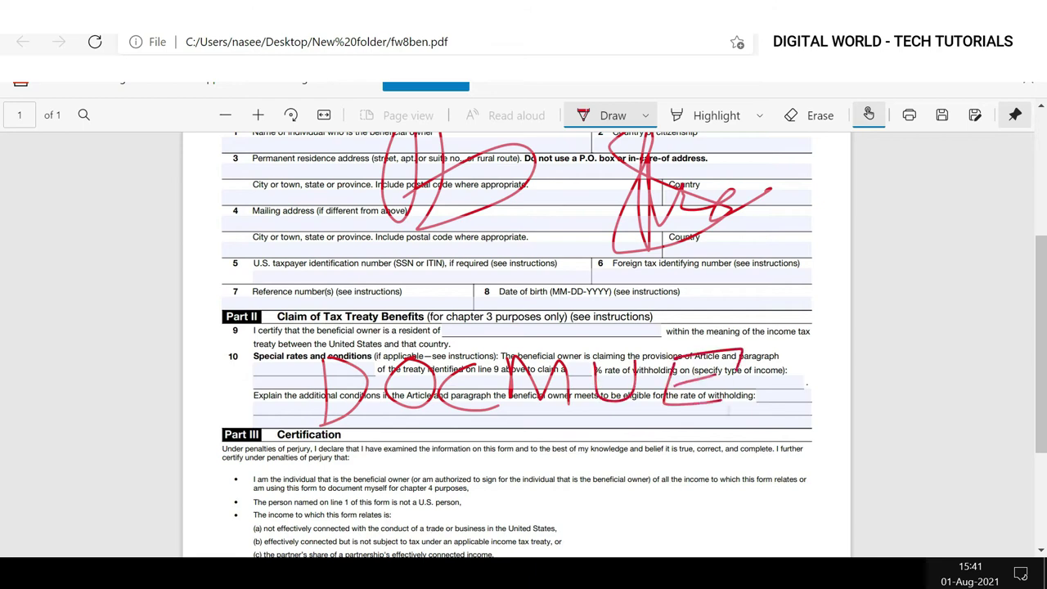
left_click_drag(728, 409, 777, 360)
left_click_drag(785, 367, 805, 419)
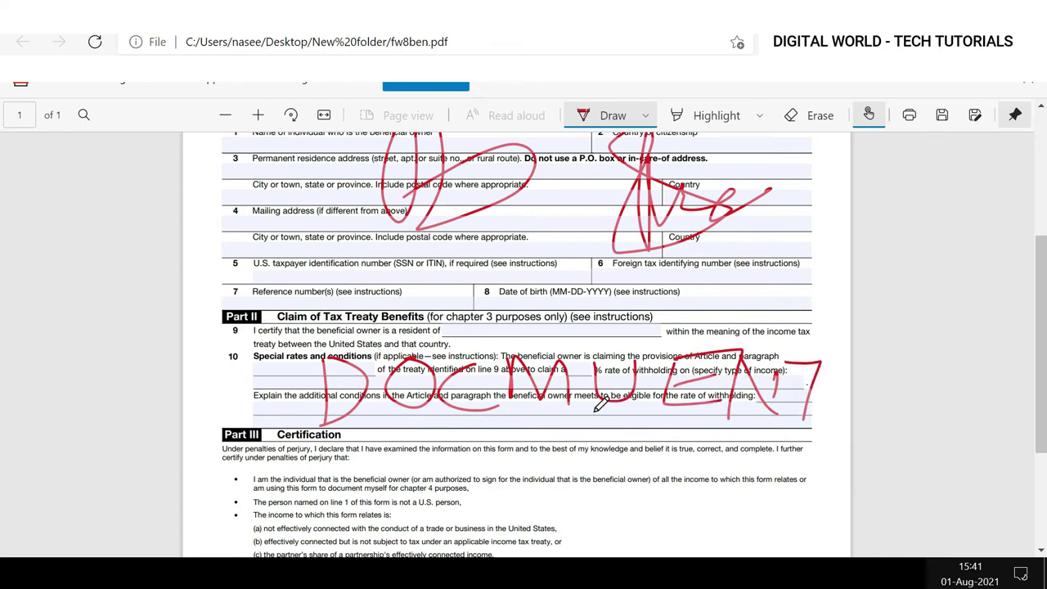
Step: Erase most of the red ink strokes near the top of the form
scroll(598, 407, "up", 3)
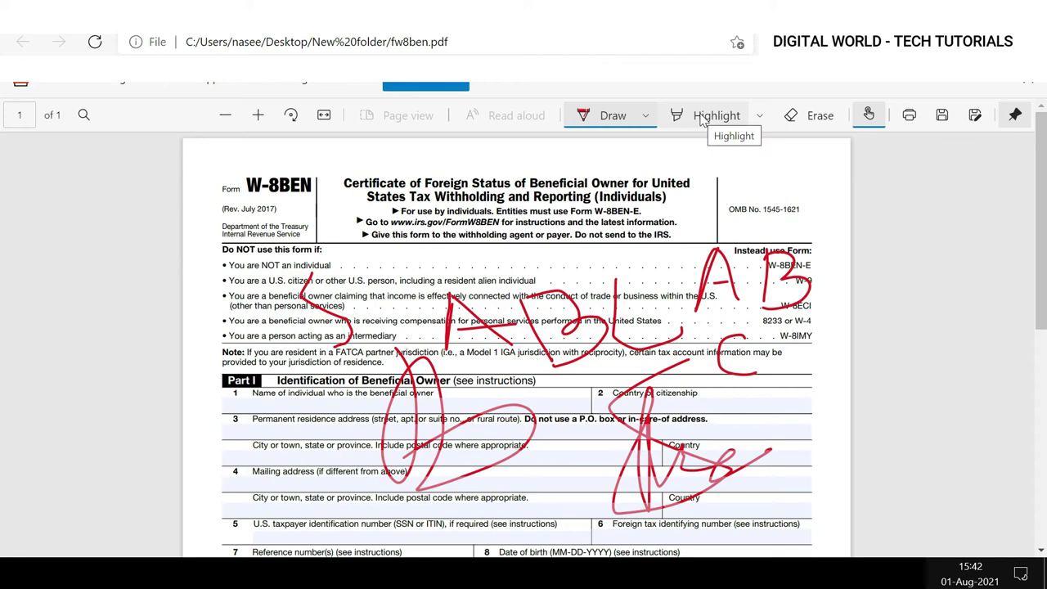
left_click(799, 117)
left_click_drag(783, 240, 401, 379)
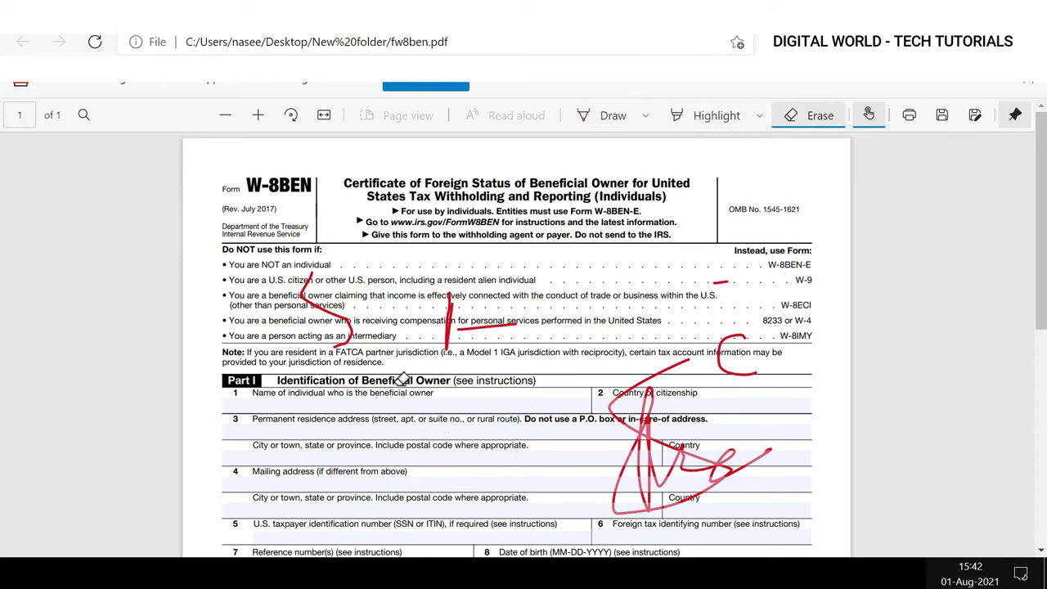
left_click_drag(574, 344, 752, 384)
mouse_move(761, 314)
left_mouse_down()
mouse_move(384, 327)
mouse_move(346, 299)
mouse_move(520, 311)
mouse_move(719, 283)
mouse_move(738, 355)
left_mouse_up()
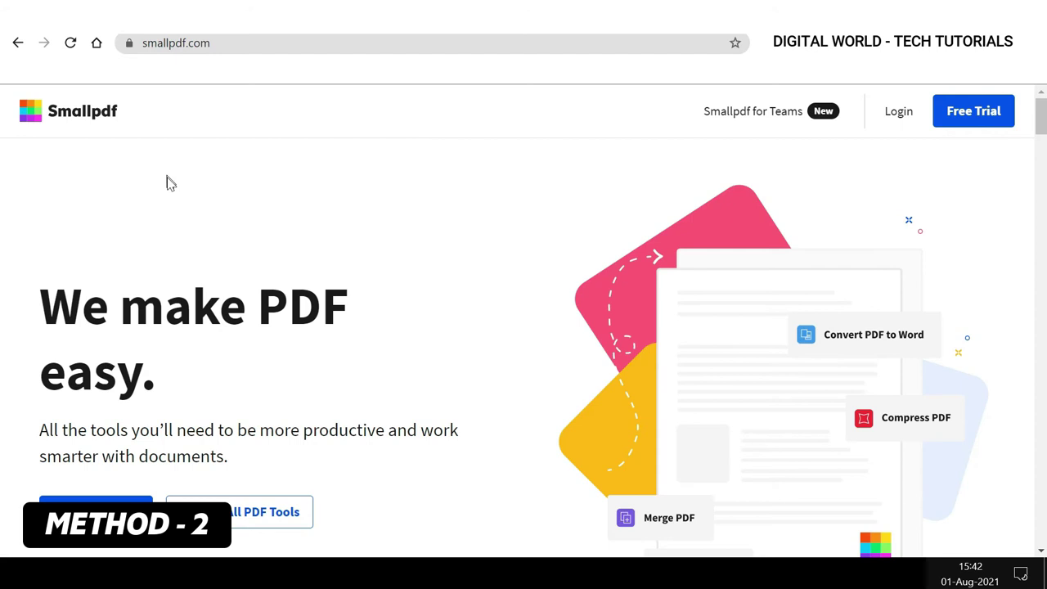
Step: Open Smallpdf's Edit PDF tool from the full list of tools
scroll(162, 240, "down", 2)
scroll(161, 240, "up", 2)
scroll(523, 319, "down", 2)
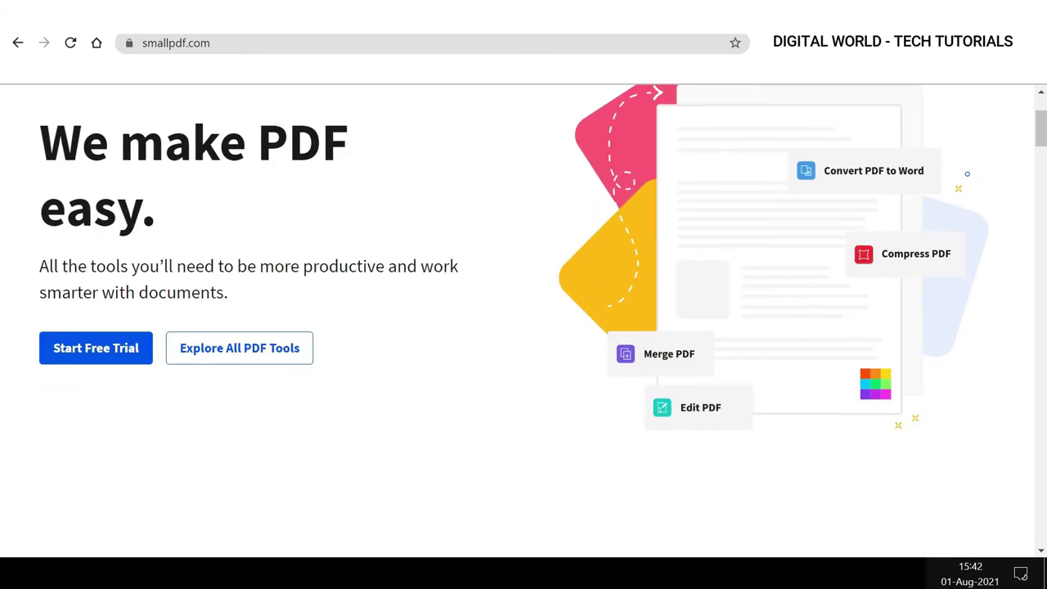
left_click(227, 357)
scroll(425, 316, "down", 6)
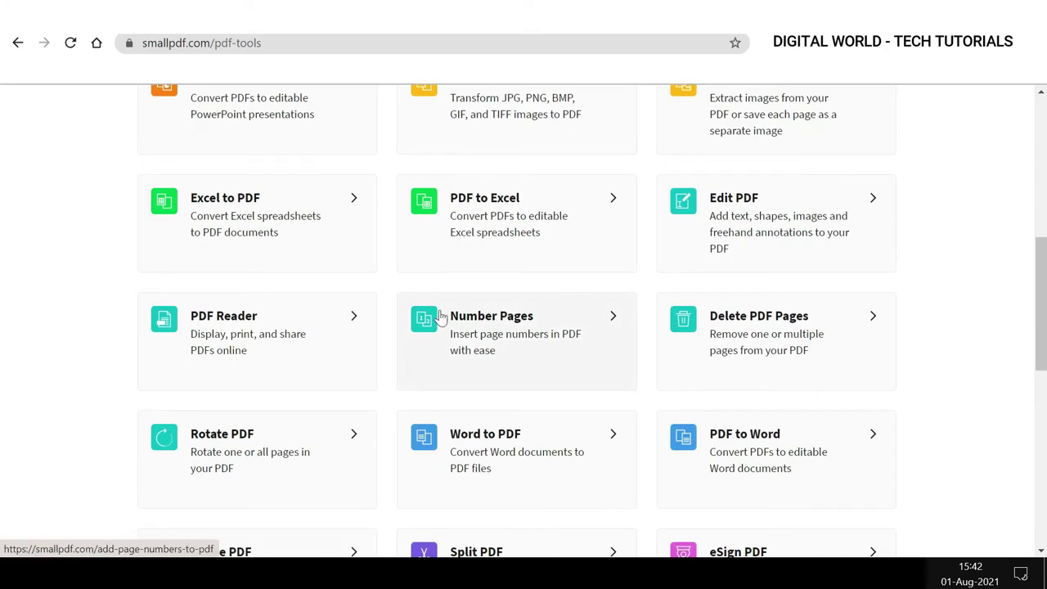
left_click(716, 220)
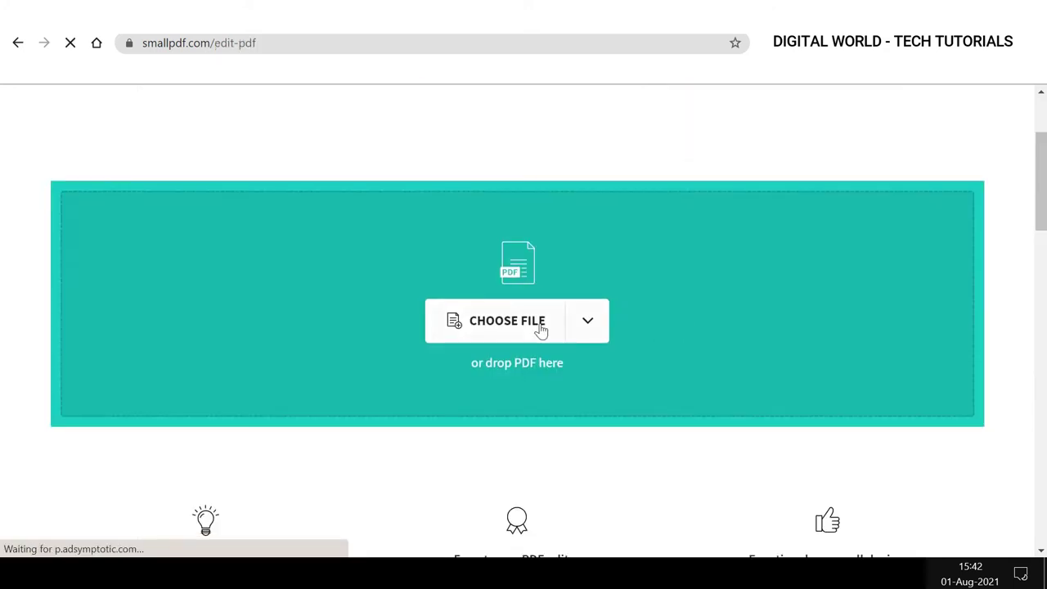
Step: Upload the fw8ben form from the computer and switch to freehand drawing
left_click(521, 325)
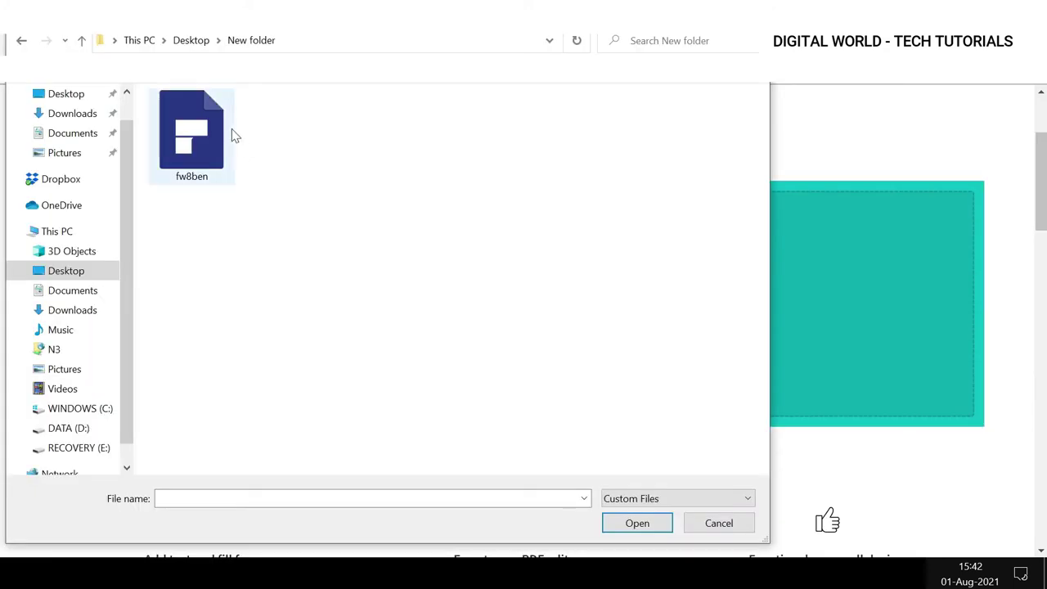
double_click(188, 131)
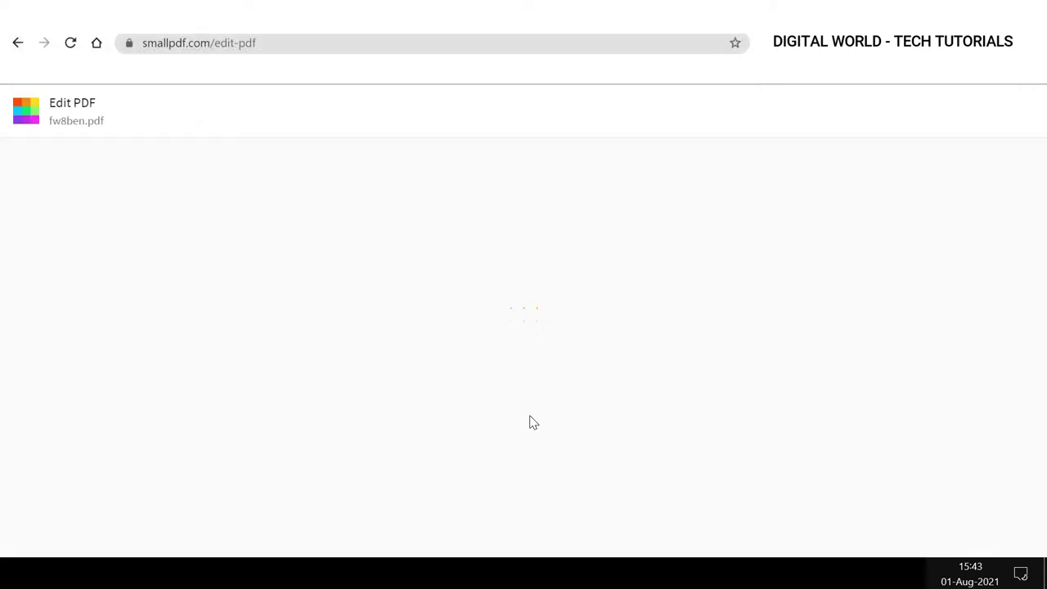
left_click(68, 163)
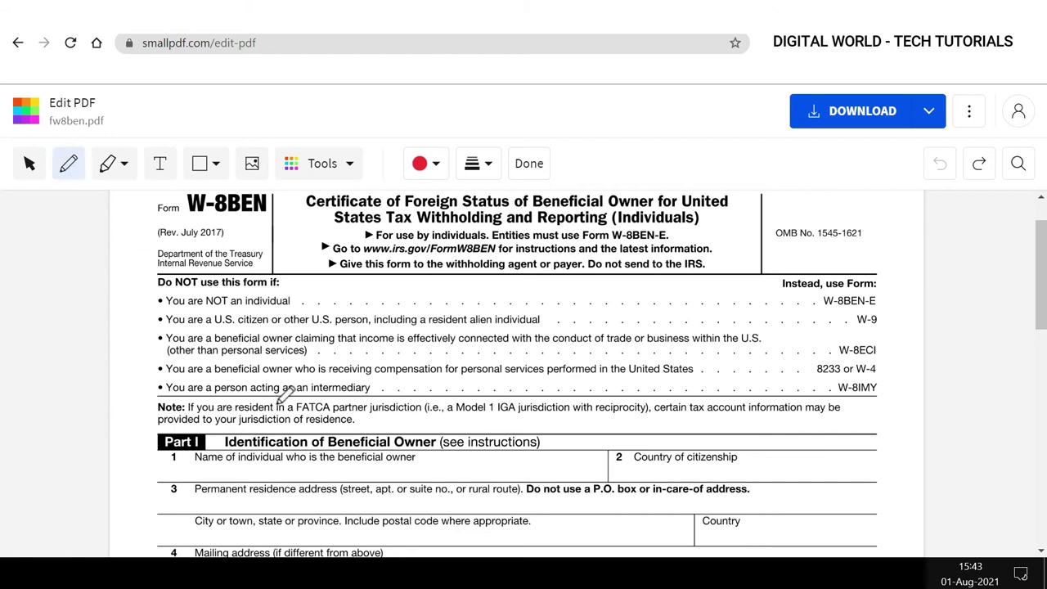
Step: Set a green pencil stroke with a chosen thickness and zigzag across the bullet lines
left_click(478, 168)
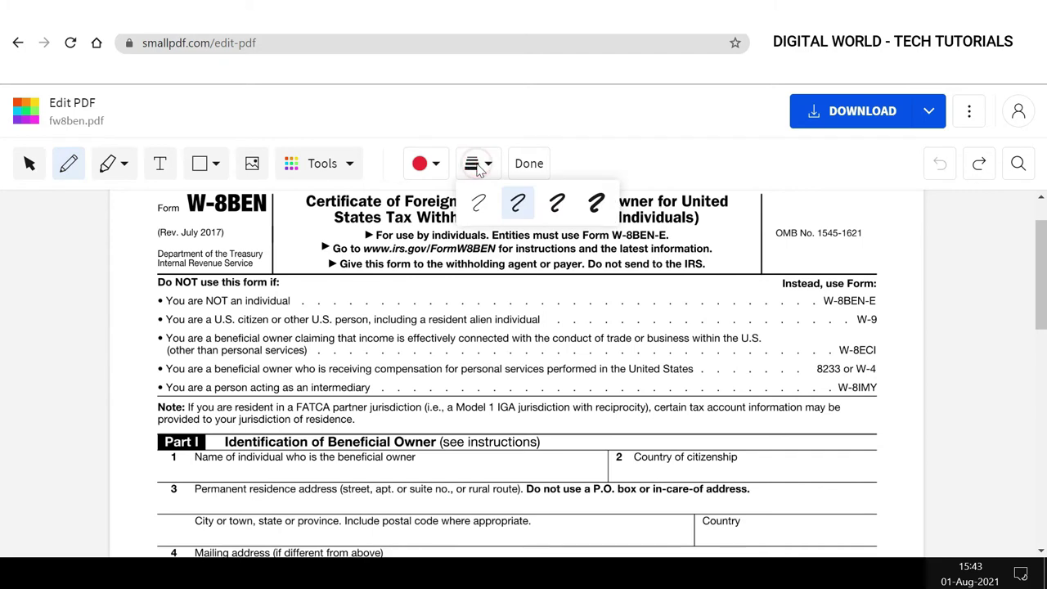
left_click(484, 205)
left_click(437, 168)
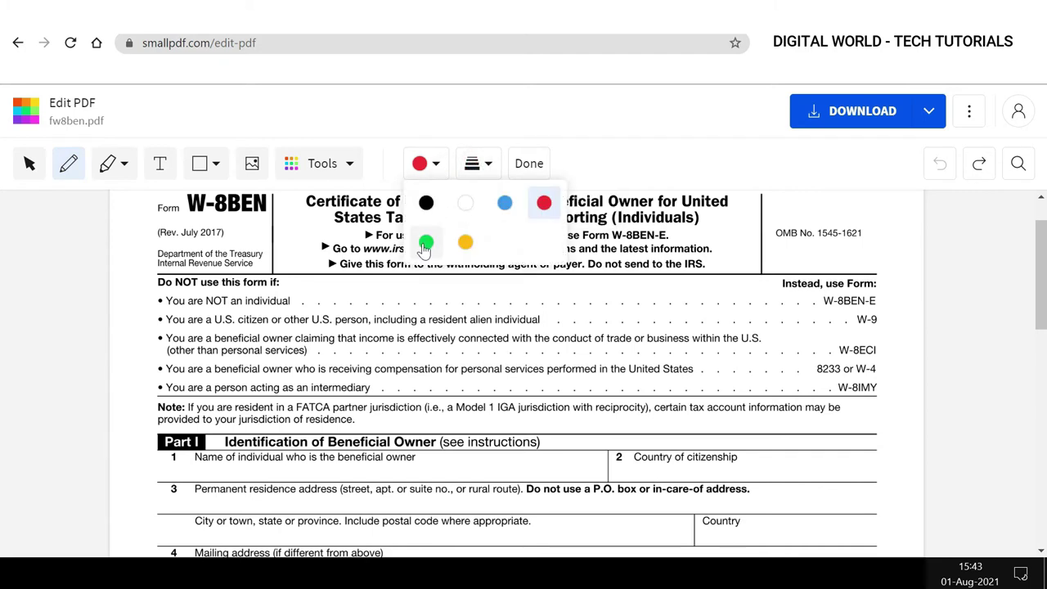
left_click(425, 241)
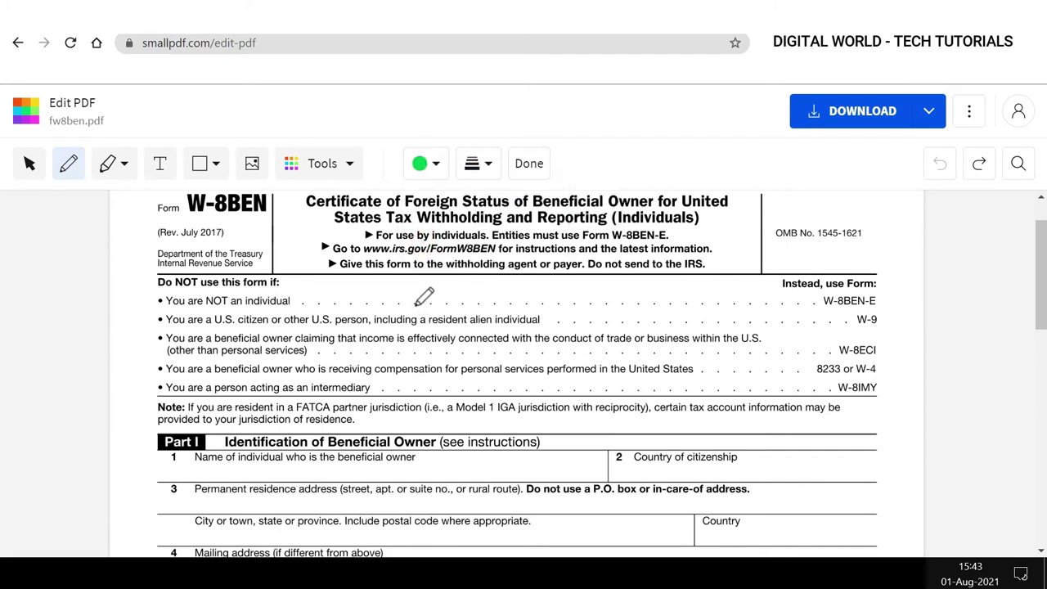
left_click_drag(415, 303, 661, 334)
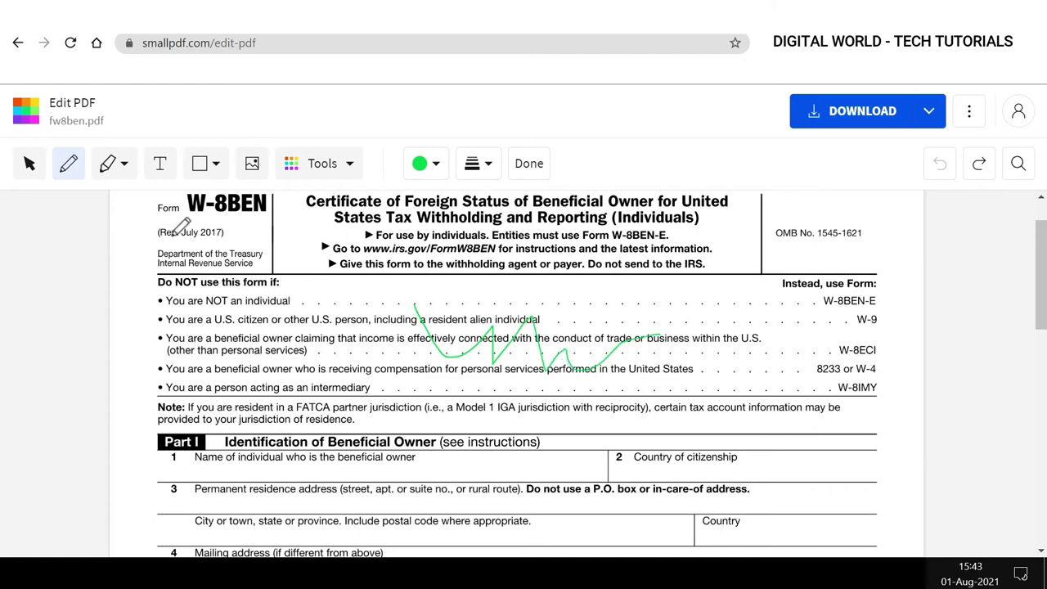
left_click(126, 170)
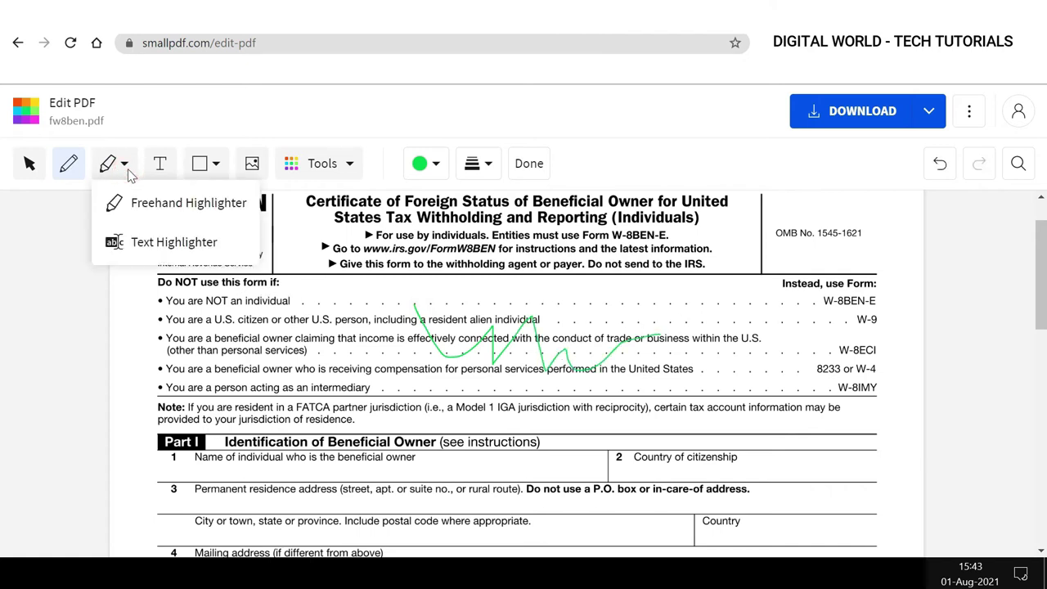
left_click(160, 163)
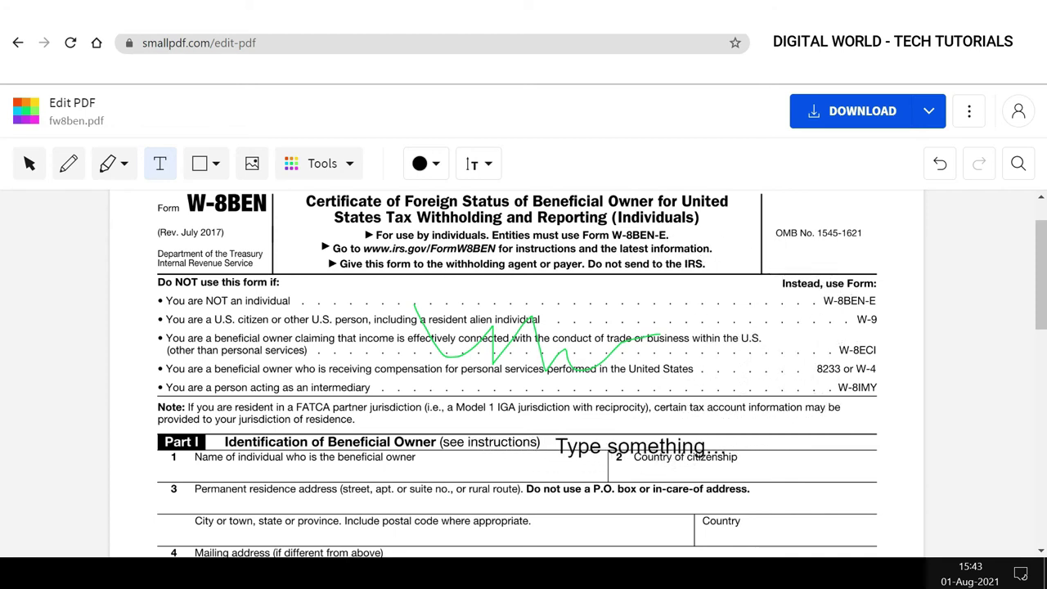
Step: Type 'How to Write on PDF' in a text box on the Part I row
left_click(582, 471)
type("How to Write on PDF")
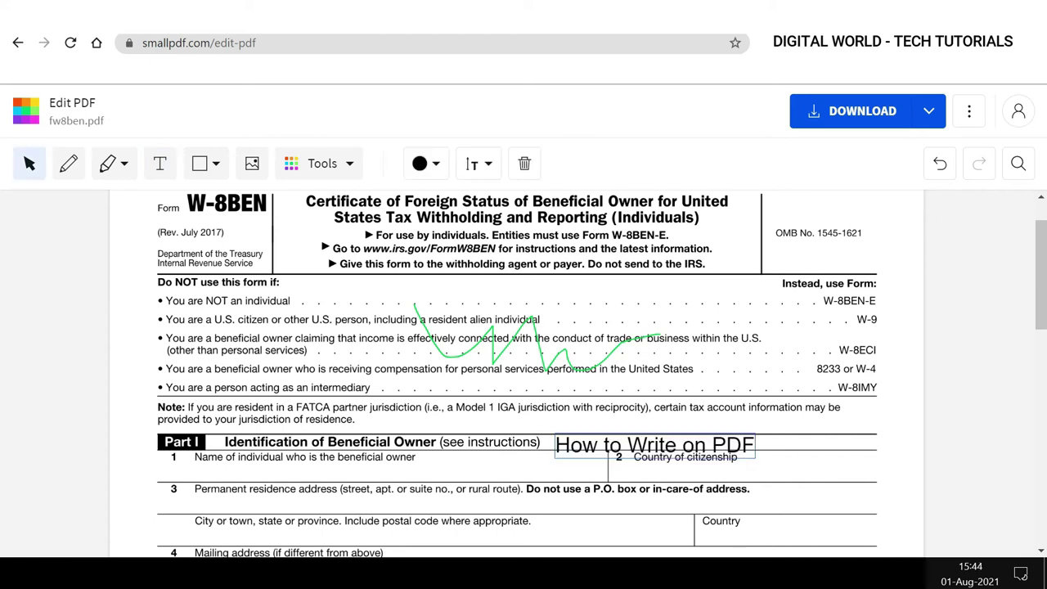
left_click_drag(569, 444, 773, 448)
left_click_drag(557, 445, 768, 448)
Step: Make the text red and set its font size to Medium
left_click(436, 165)
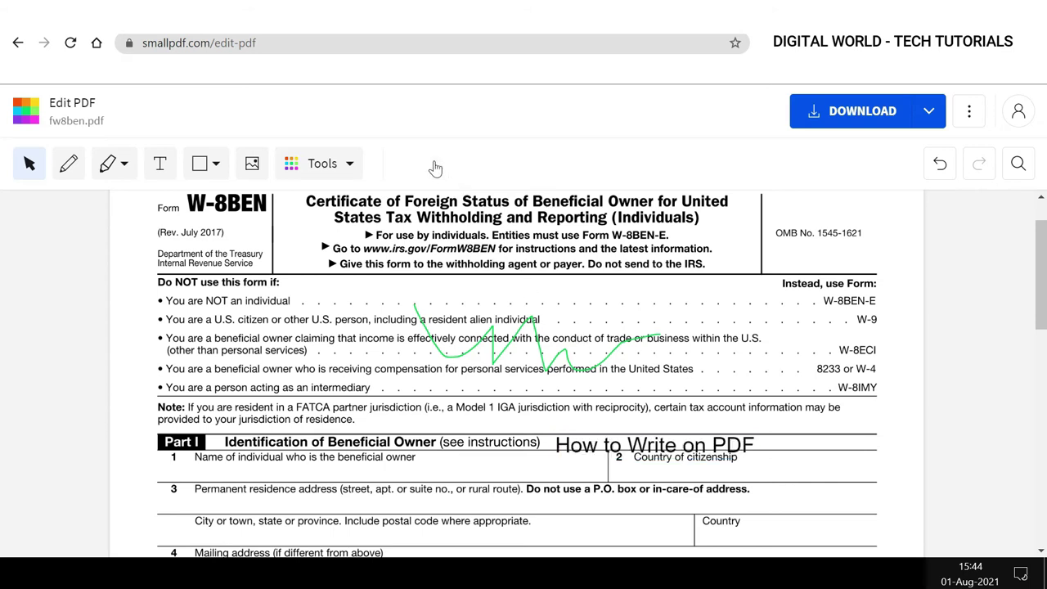
left_click(435, 164)
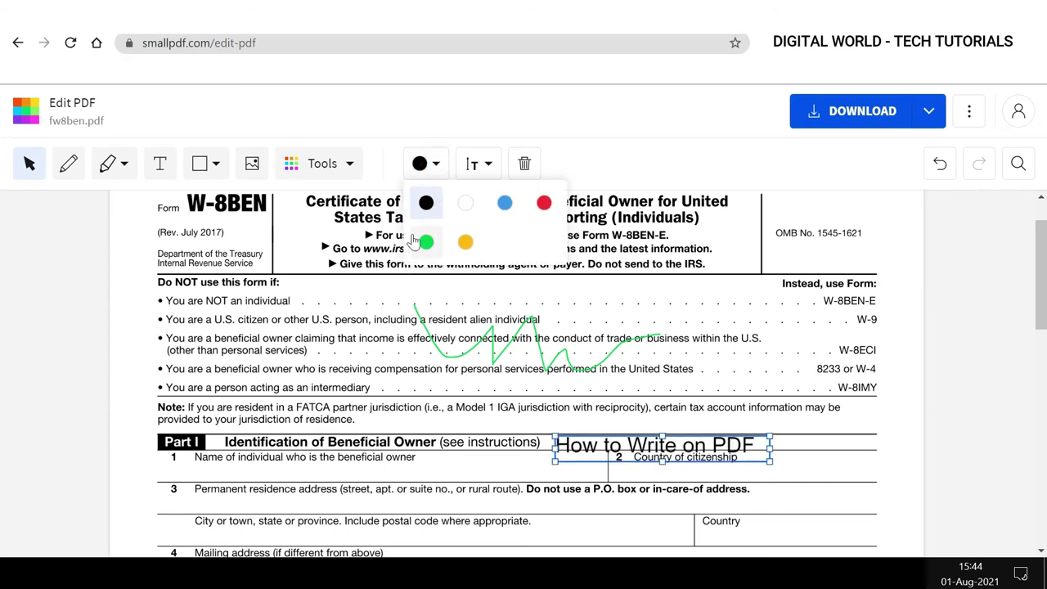
left_click(426, 241)
left_click(426, 164)
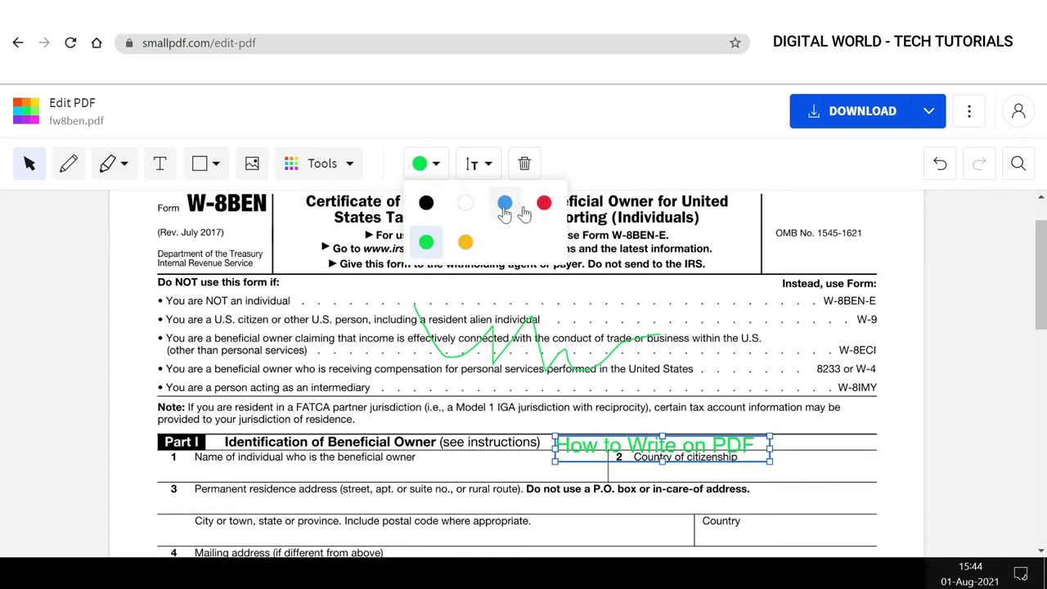
left_click(542, 204)
left_click(491, 165)
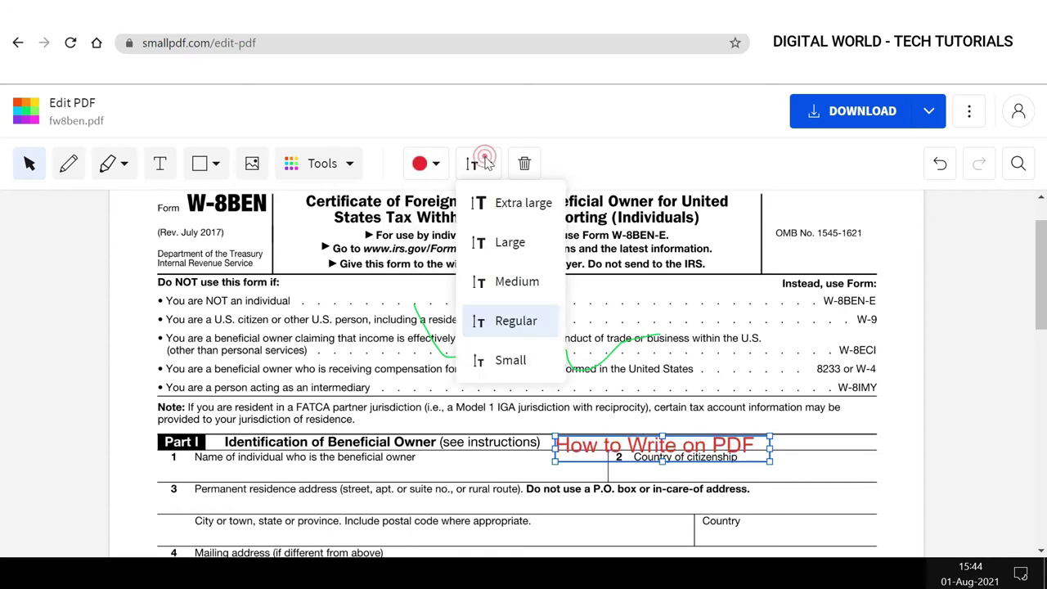
left_click(490, 202)
left_click(489, 166)
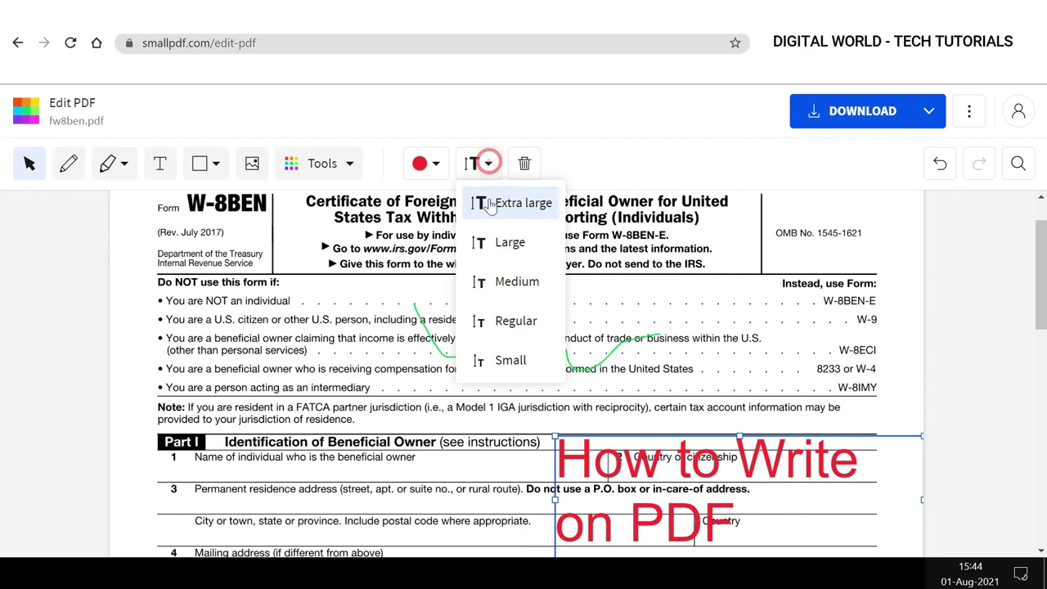
left_click(487, 286)
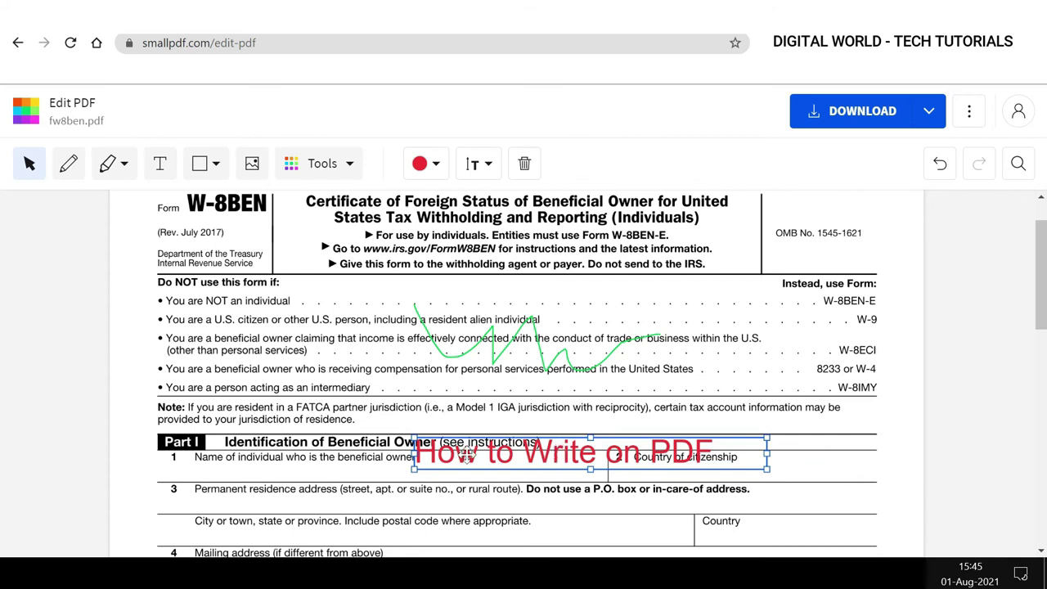
Step: Move the red text up to the first bullet line and save the PDF to the device
mouse_move(491, 456)
left_mouse_down()
mouse_move(494, 313)
mouse_move(376, 295)
left_mouse_up()
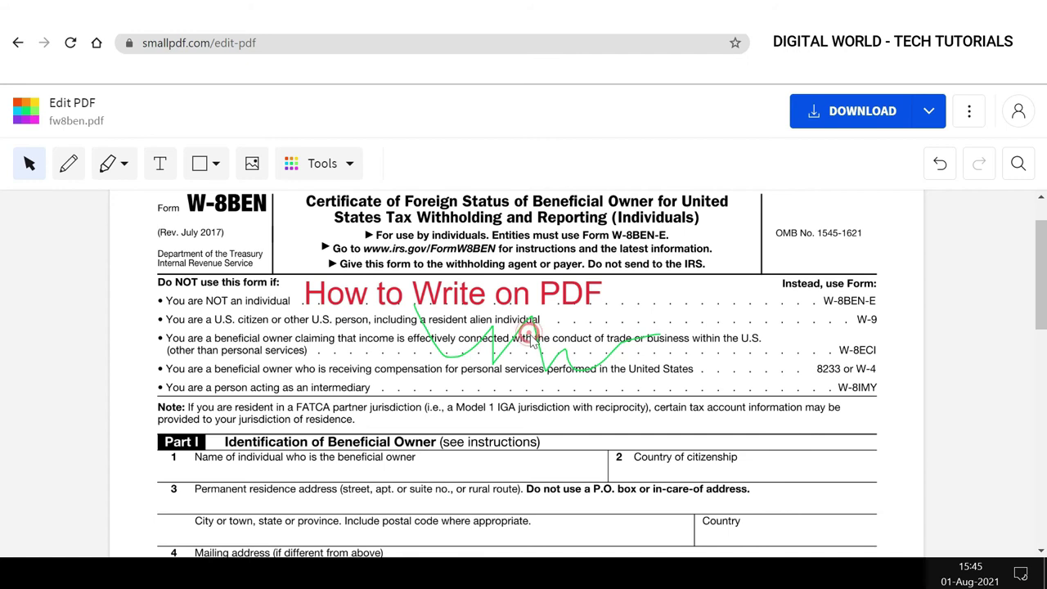
left_click(875, 116)
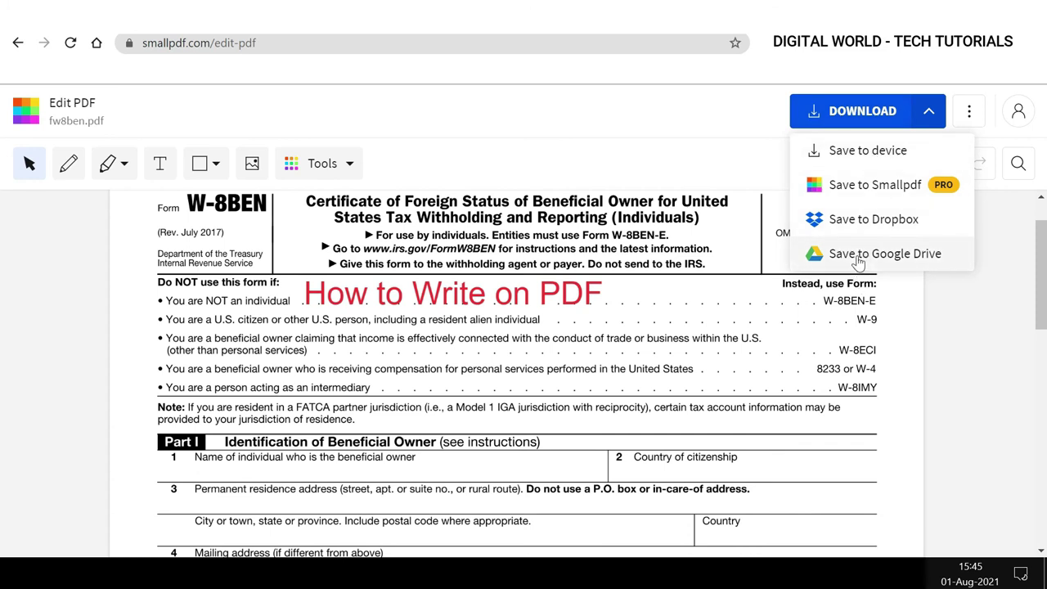
left_click(861, 153)
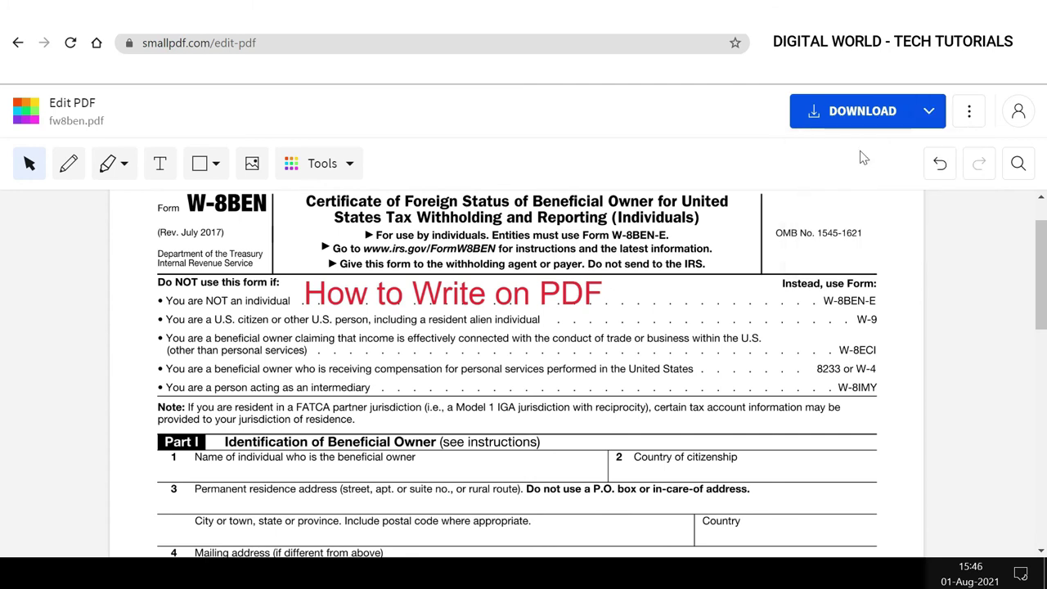
Step: Open the downloaded fw8ben.pdf from Chrome's download bar
left_click(241, 533)
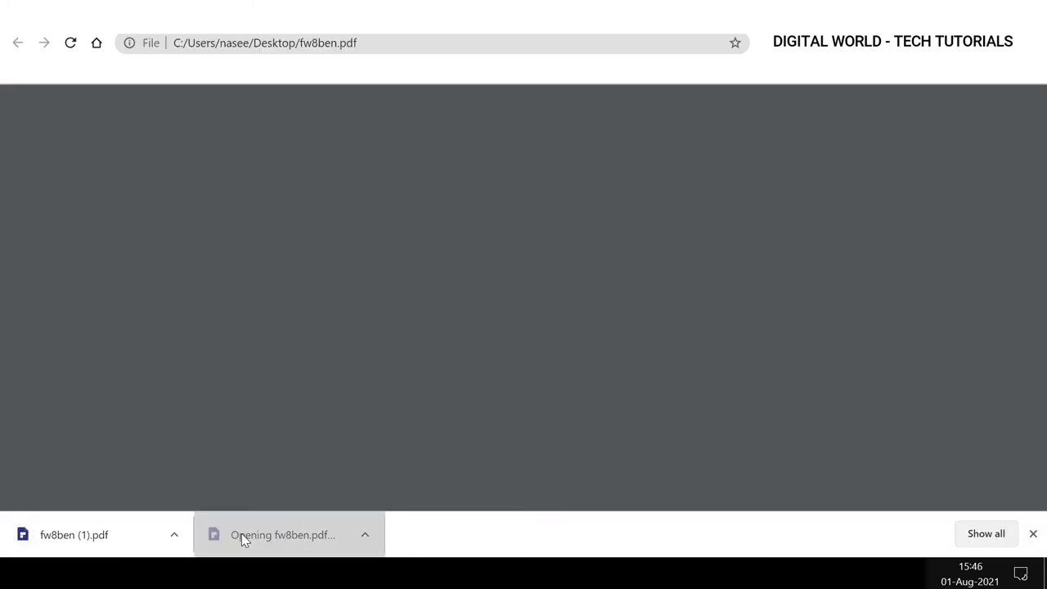